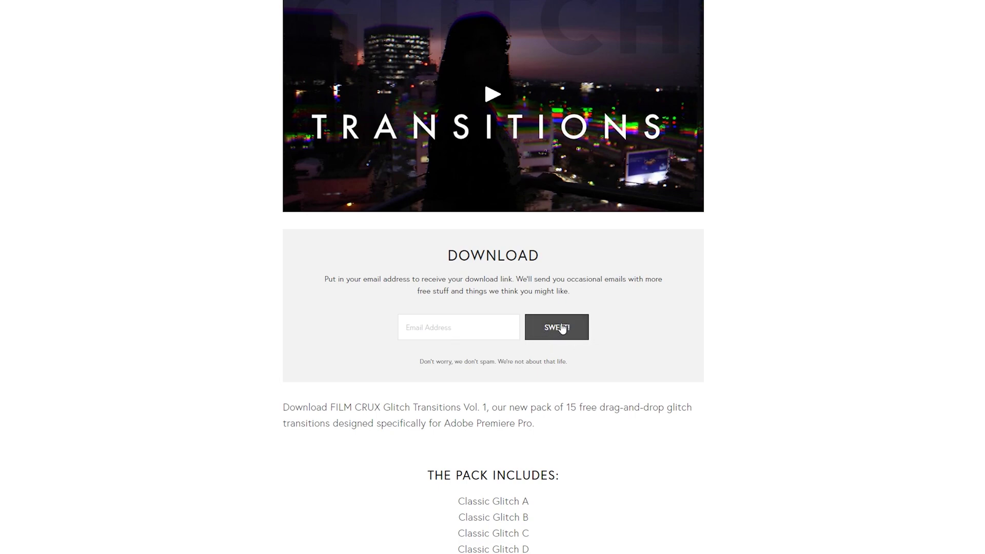
# Submit the email form with SWEET! and download the Glitch Transitions Vol. 1 zip.
pyautogui.click(562, 328)
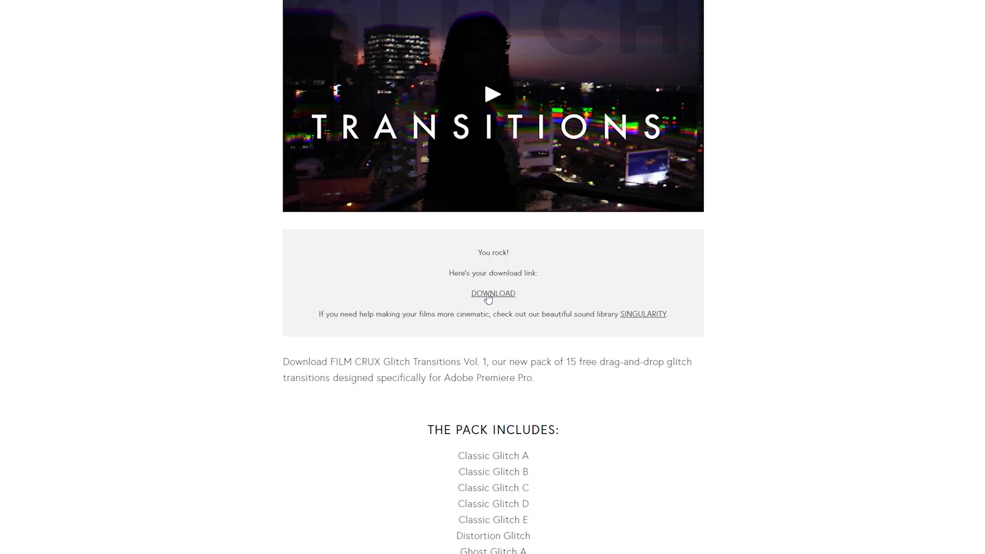
pyautogui.click(488, 296)
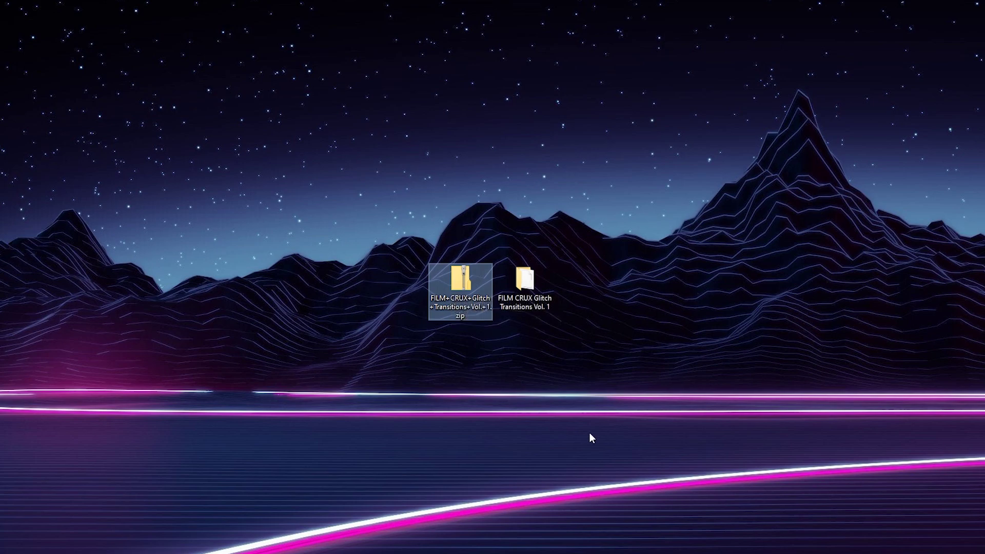
pyautogui.doubleClick(524, 285)
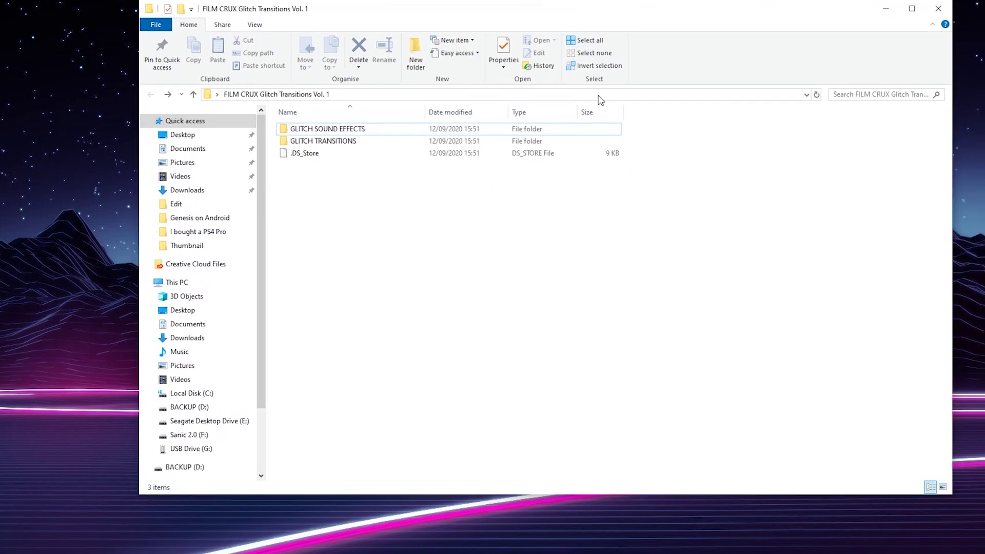
pyautogui.moveTo(429, 209); pyautogui.dragTo(350, 119)
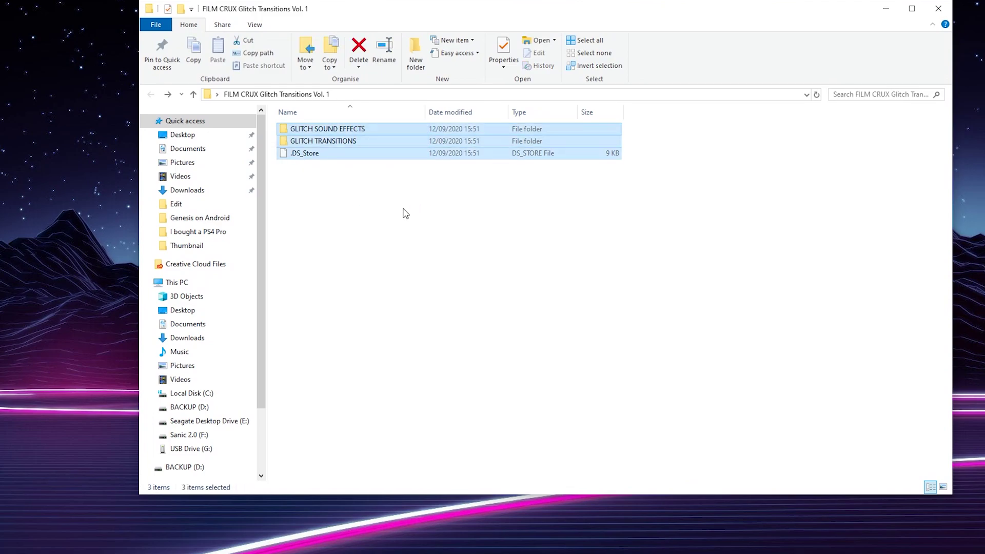
pyautogui.click(323, 129)
pyautogui.click(319, 142)
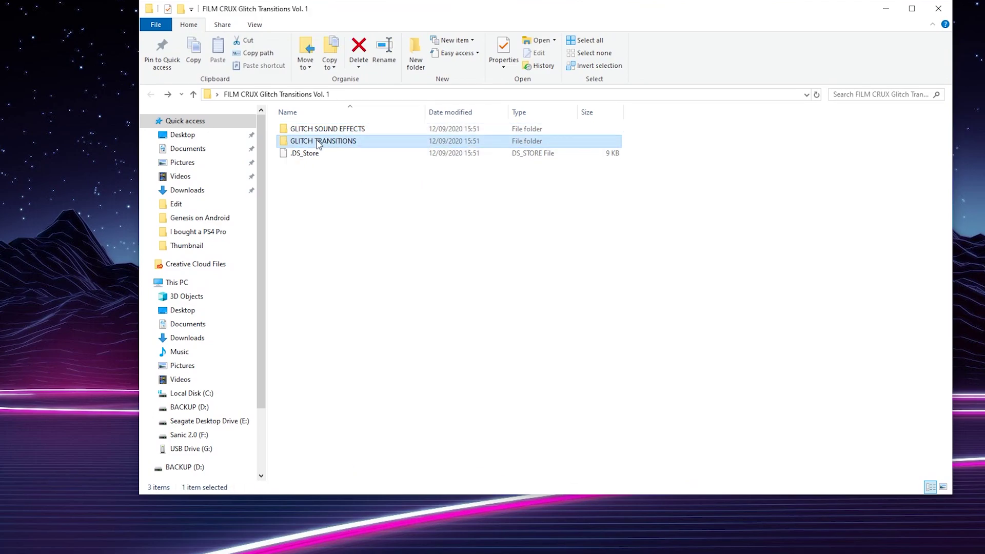
pyautogui.doubleClick(345, 130)
pyautogui.moveTo(382, 396); pyautogui.dragTo(322, 143)
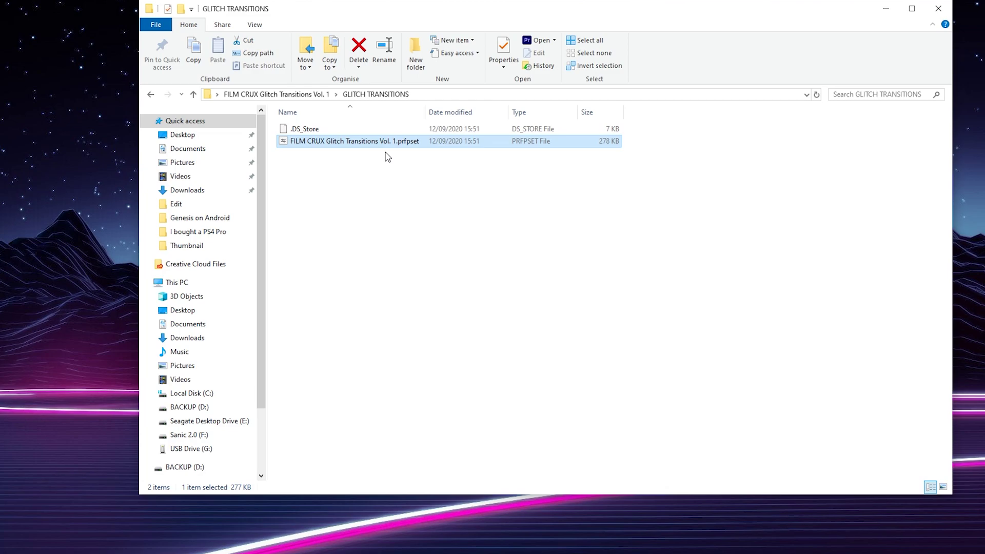
pyautogui.click(886, 9)
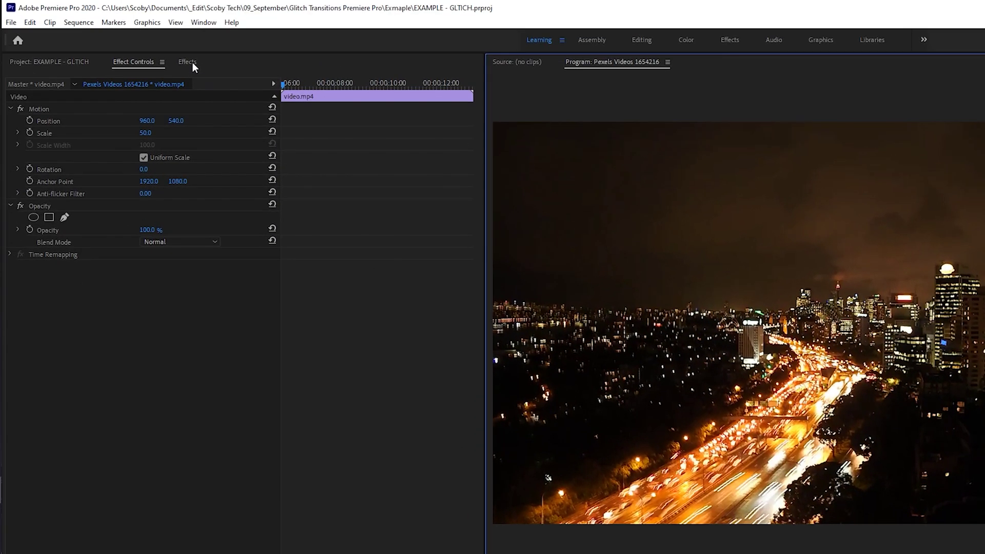
# Show the Effects panel from the Window menu and bring up its panel options menu.
pyautogui.click(192, 62)
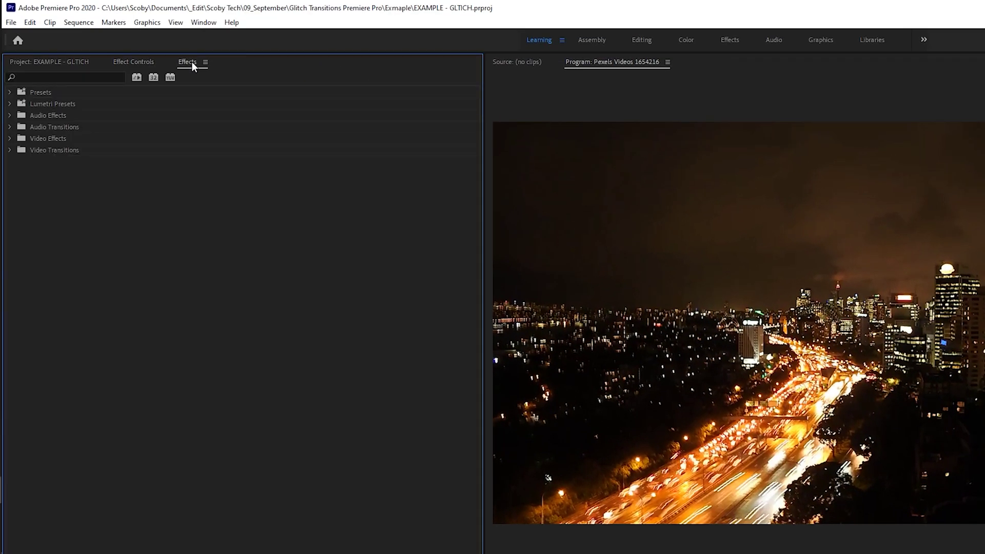
pyautogui.click(203, 22)
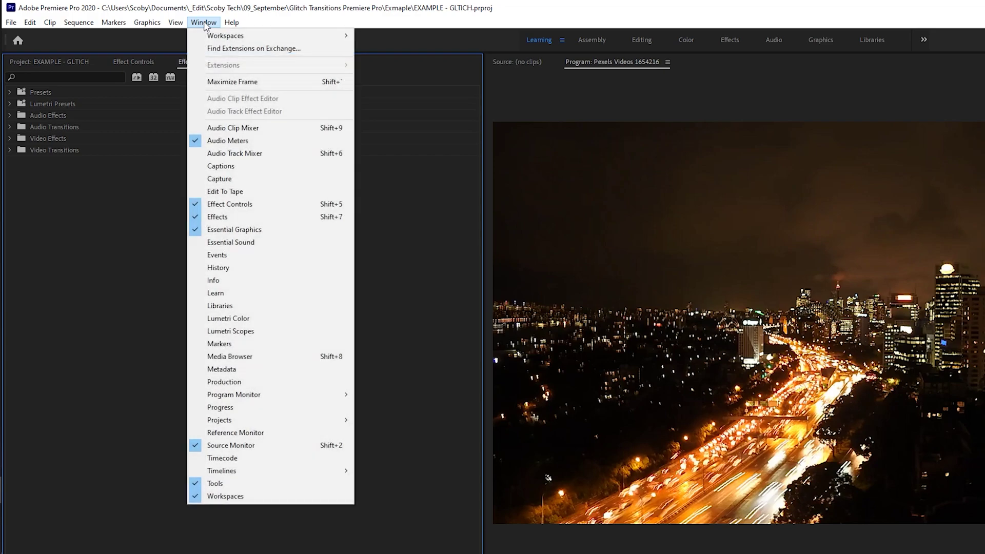
pyautogui.click(239, 216)
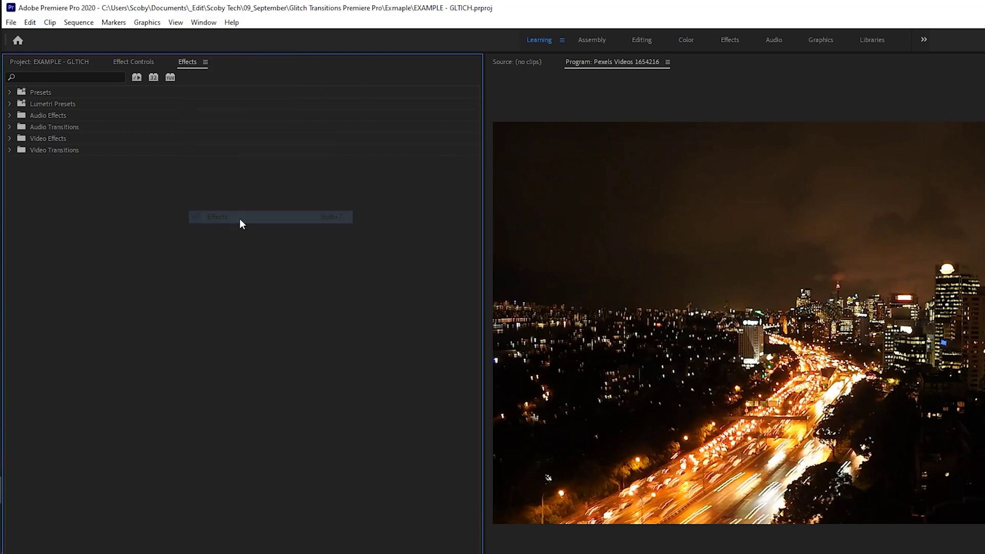
pyautogui.click(206, 63)
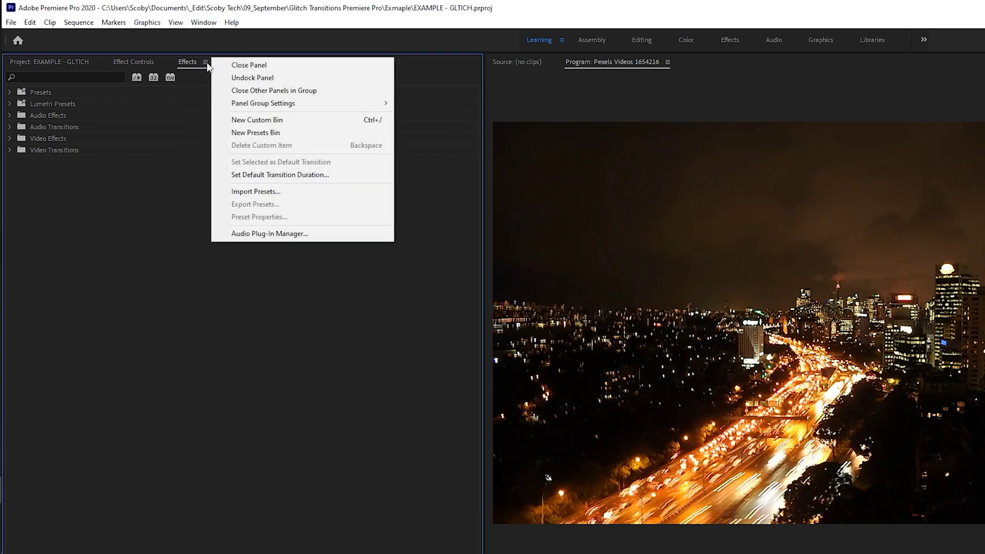
# Import 'FILM CRUX Glitch Transitions Vol. 1.prfpset' from the GLITCH TRANSITIONS folder.
pyautogui.click(277, 194)
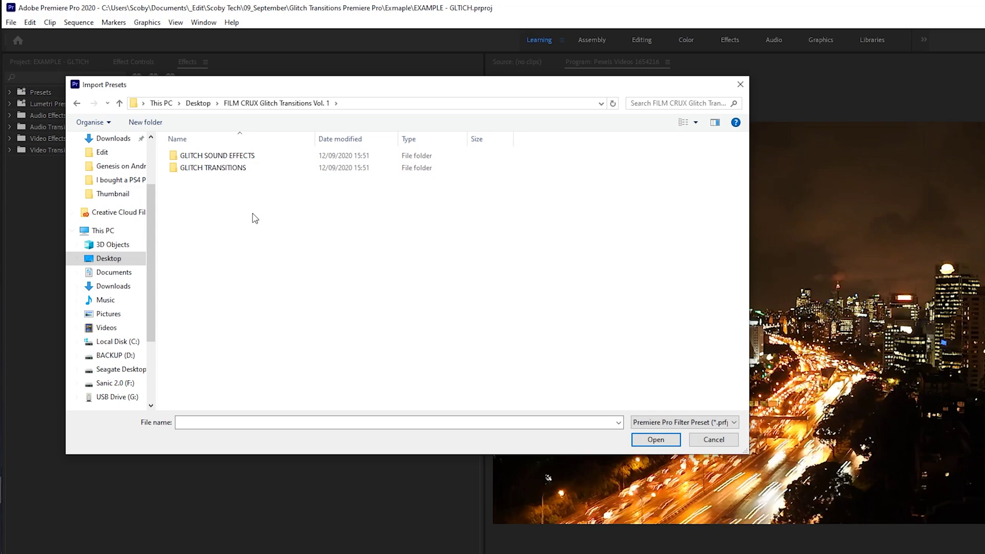
pyautogui.click(221, 170)
pyautogui.doubleClick(221, 171)
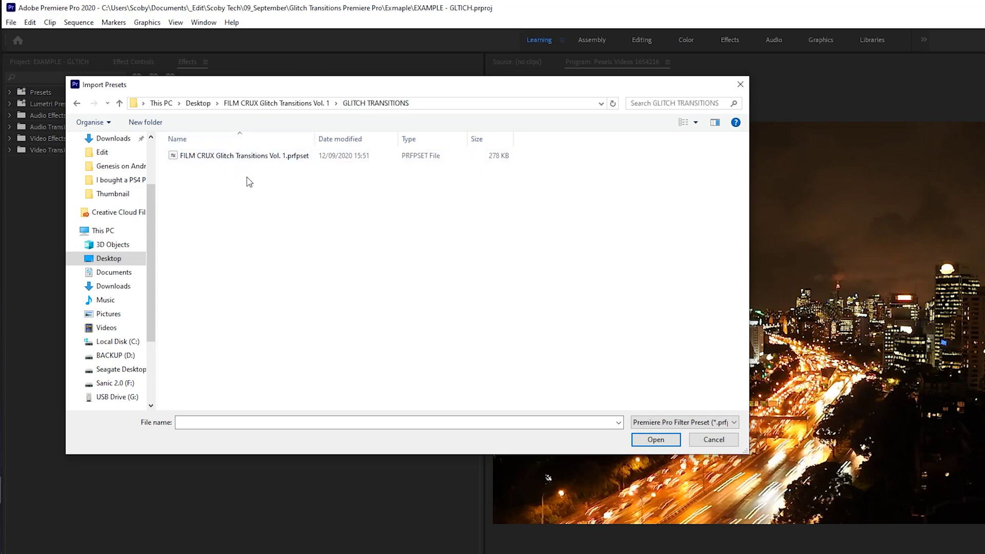
pyautogui.click(229, 155)
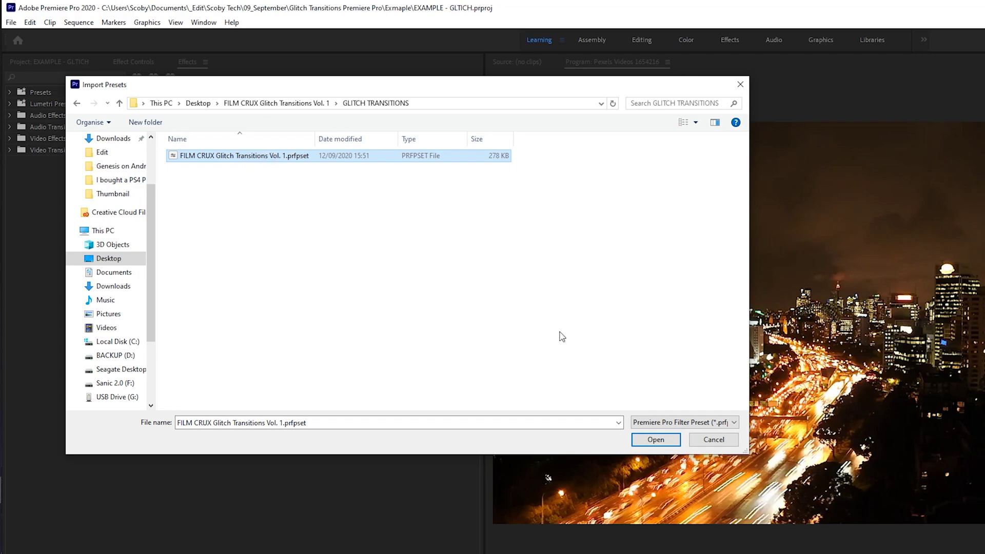
pyautogui.click(650, 441)
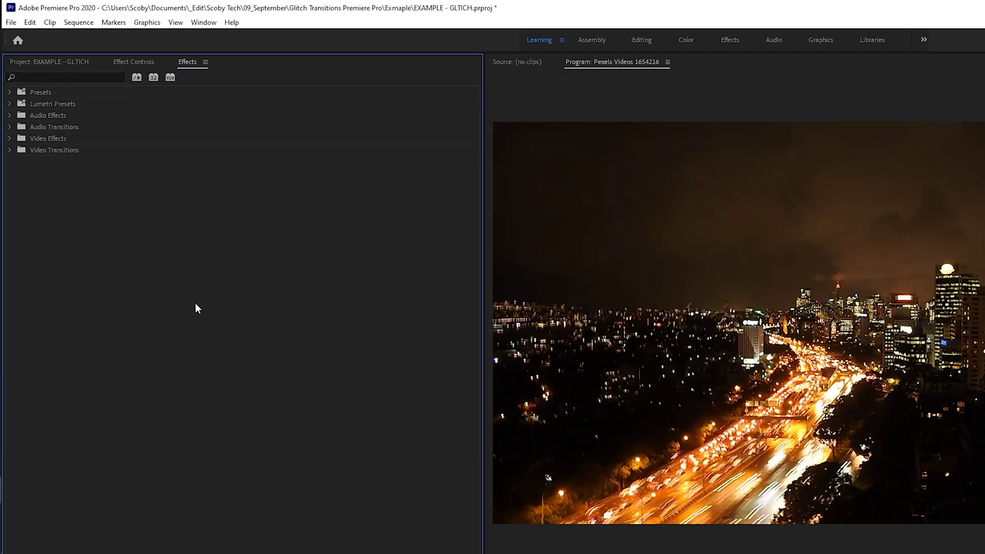
# Expand the Presets folder and locate the FILM CRUX Glitch Transitions Vol. 1 folder.
pyautogui.click(41, 92)
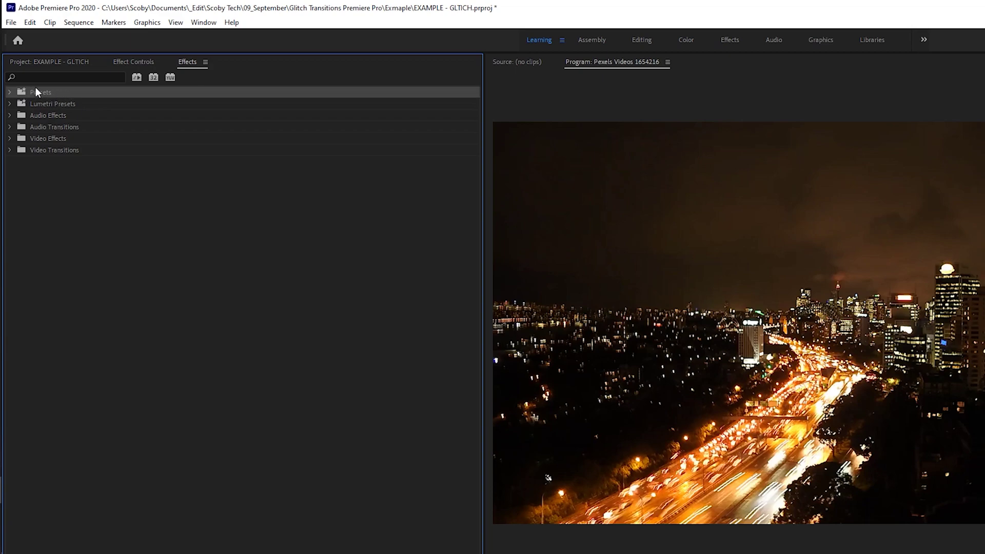
pyautogui.click(9, 92)
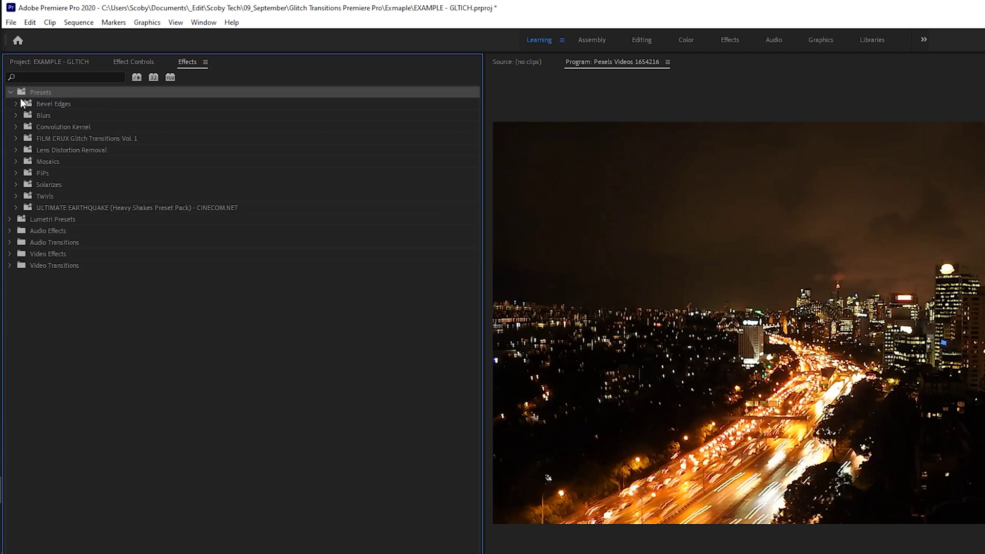
pyautogui.click(42, 210)
pyautogui.click(88, 136)
pyautogui.click(88, 138)
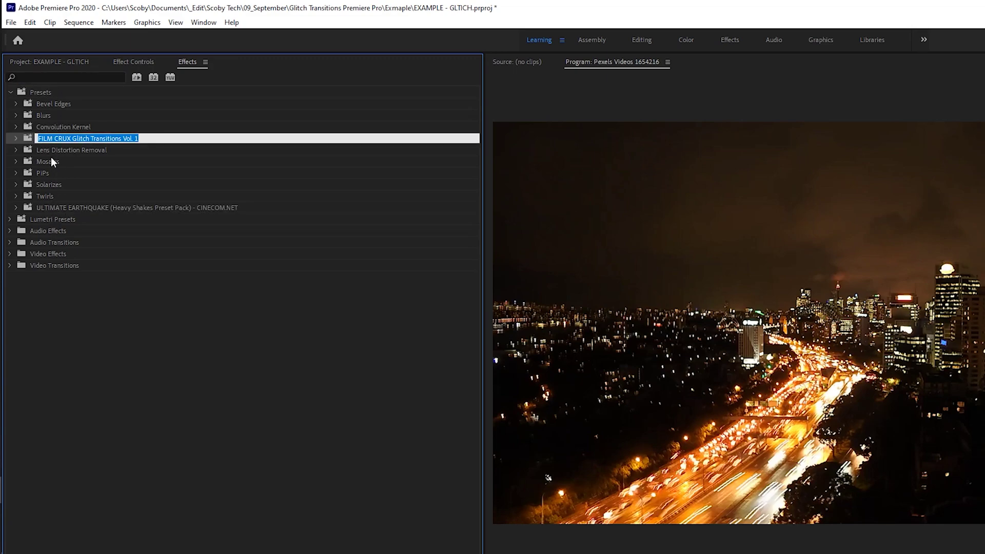
pyautogui.click(52, 162)
pyautogui.click(97, 138)
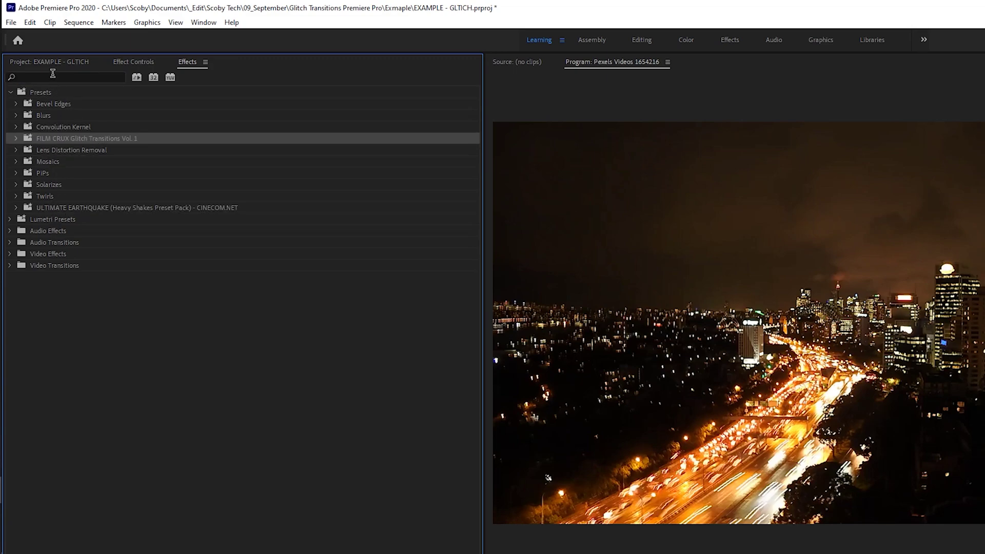
# Search the effects for 'crux' and select the Classic Glitch A preset.
pyautogui.click(53, 75)
pyautogui.write('cruz')
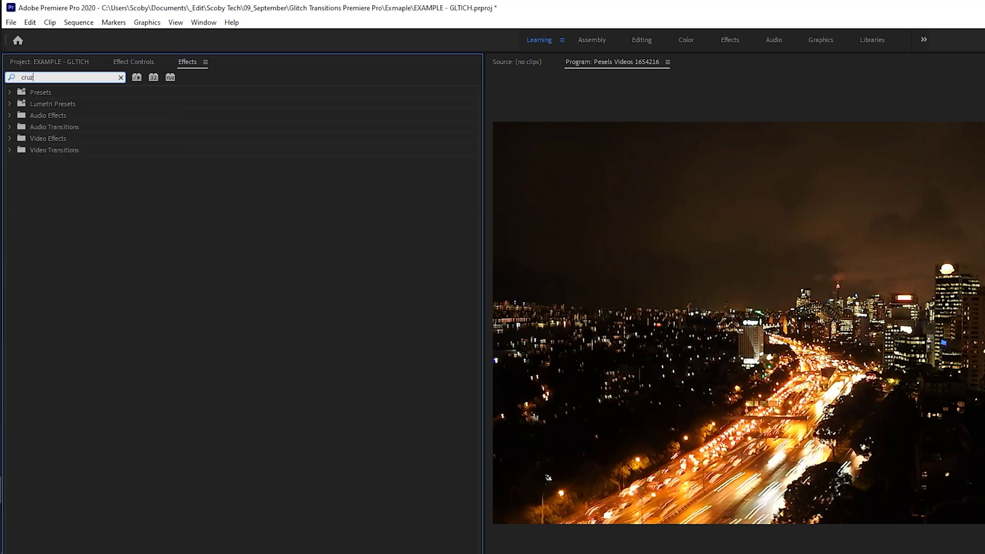
pyautogui.press('BackSpace')
pyautogui.write('x')
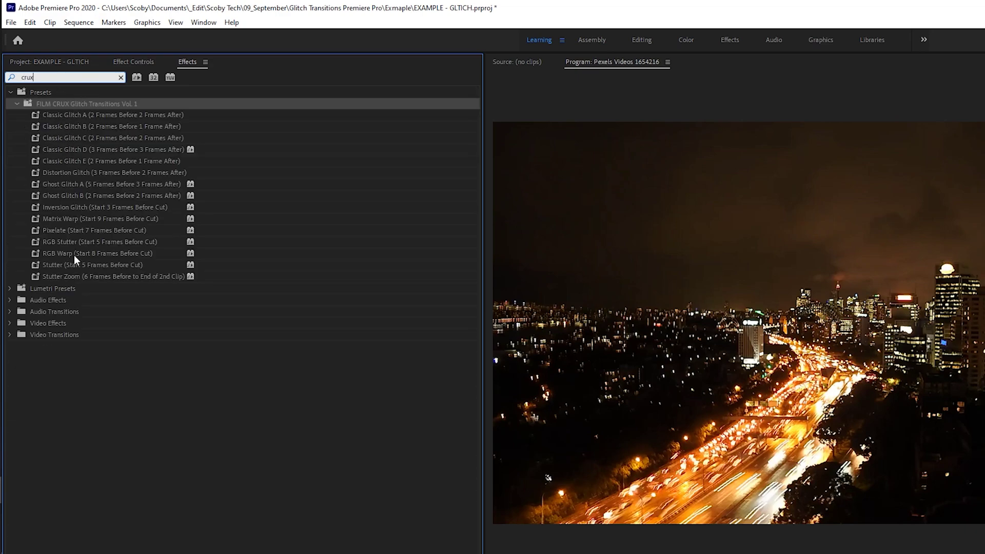
pyautogui.click(79, 277)
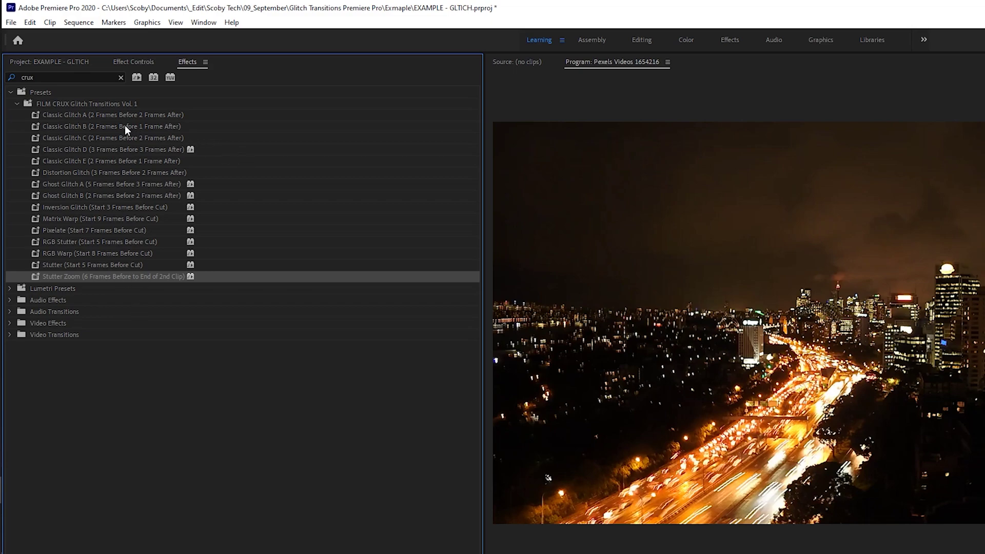
pyautogui.click(75, 116)
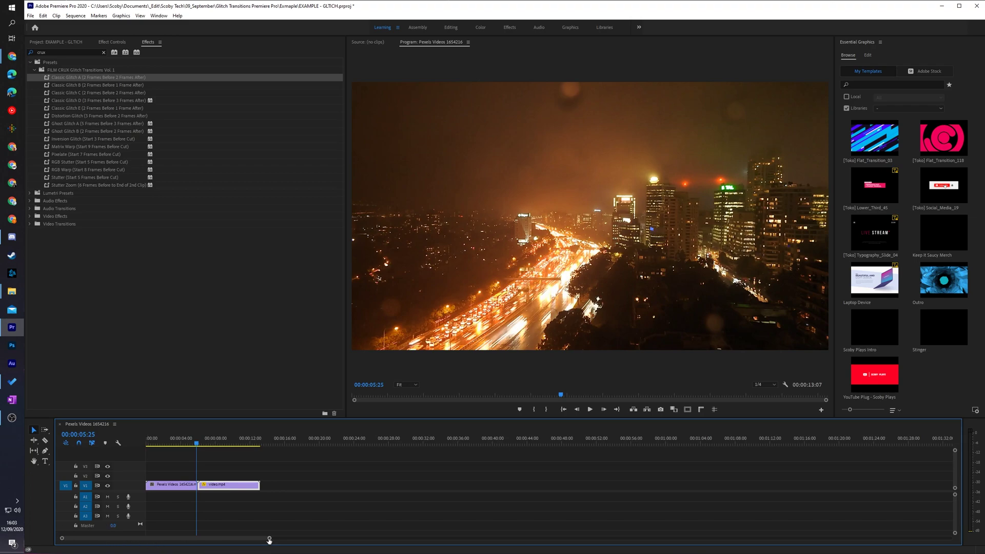
pyautogui.moveTo(270, 538); pyautogui.dragTo(118, 538)
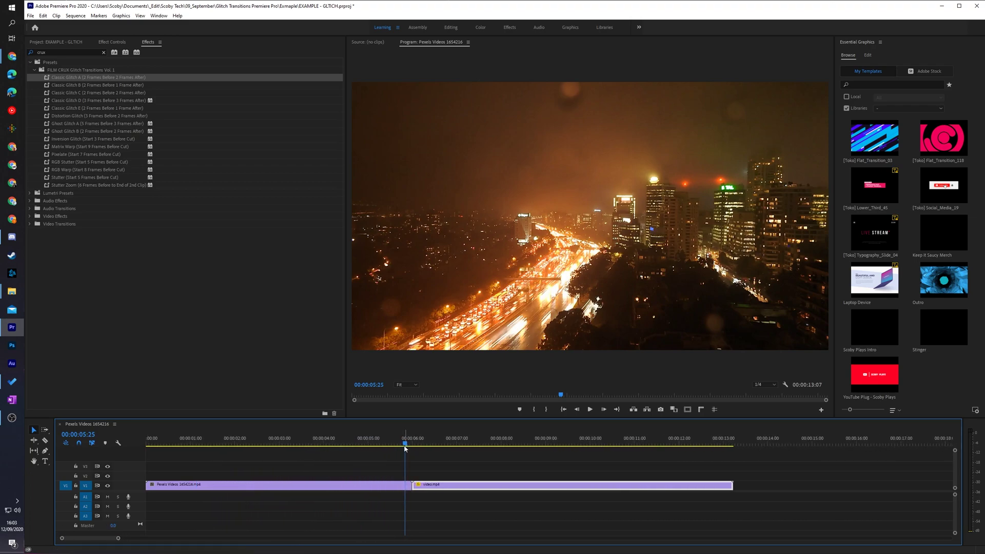
pyautogui.moveTo(407, 444); pyautogui.dragTo(409, 446)
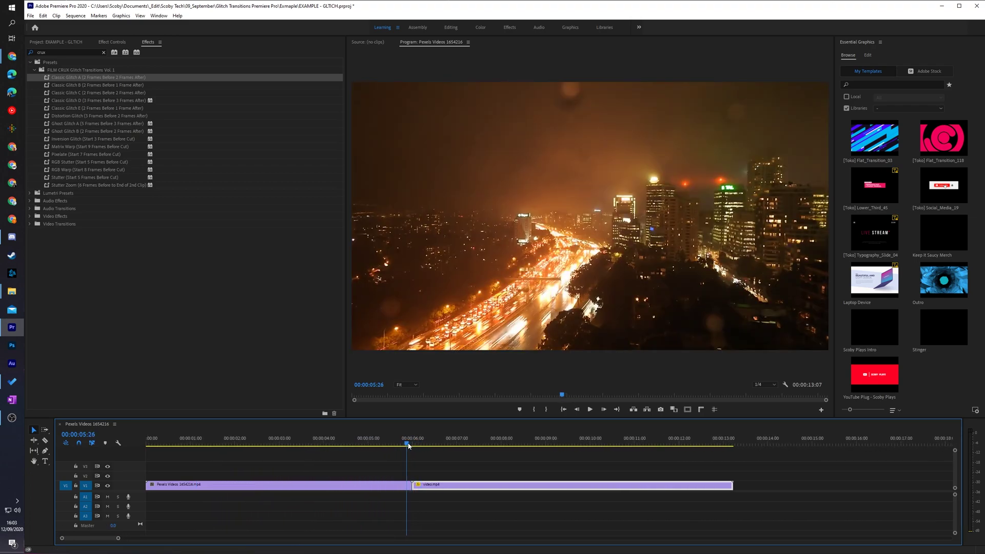
pyautogui.click(416, 483)
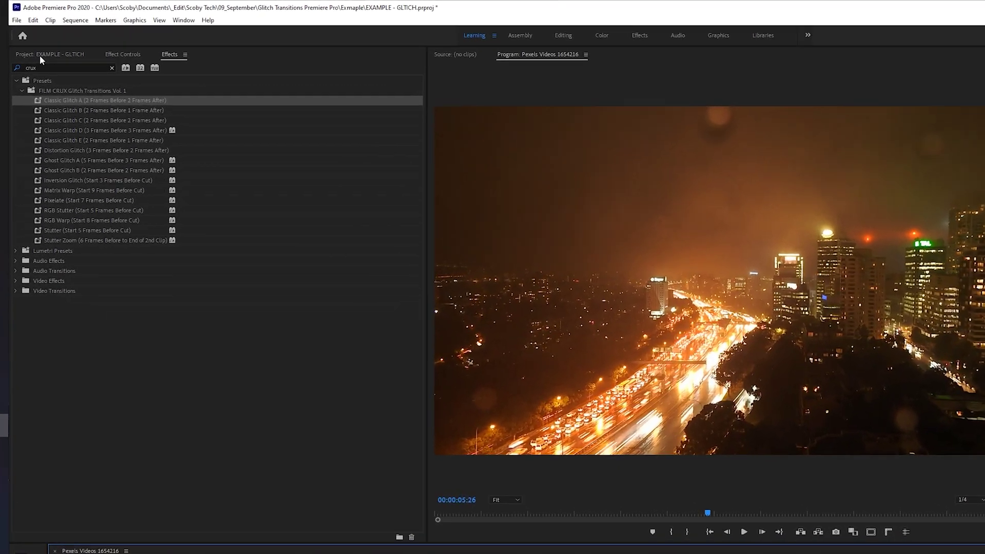
# Reopen the full EXAMPLE - GLTICH project panel.
pyautogui.click(47, 42)
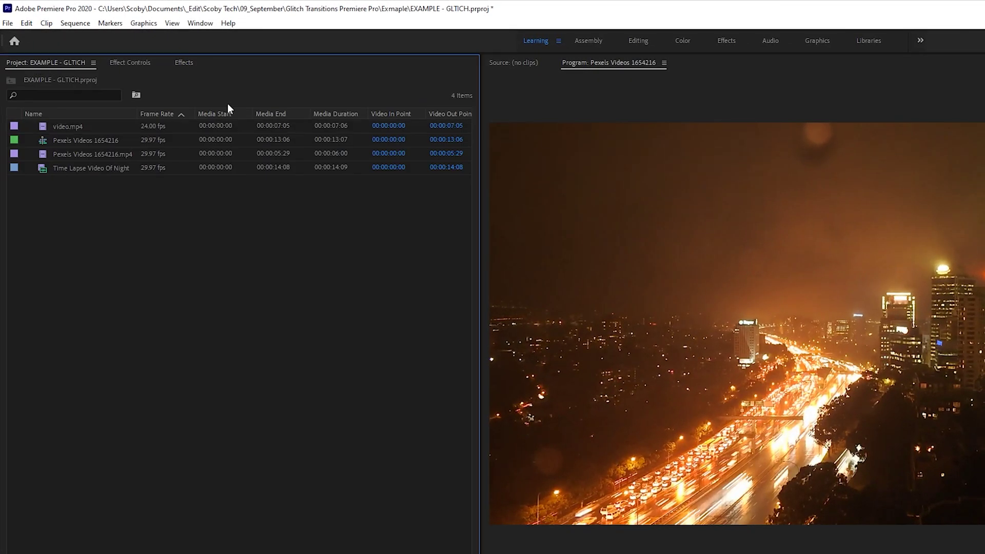
pyautogui.click(200, 23)
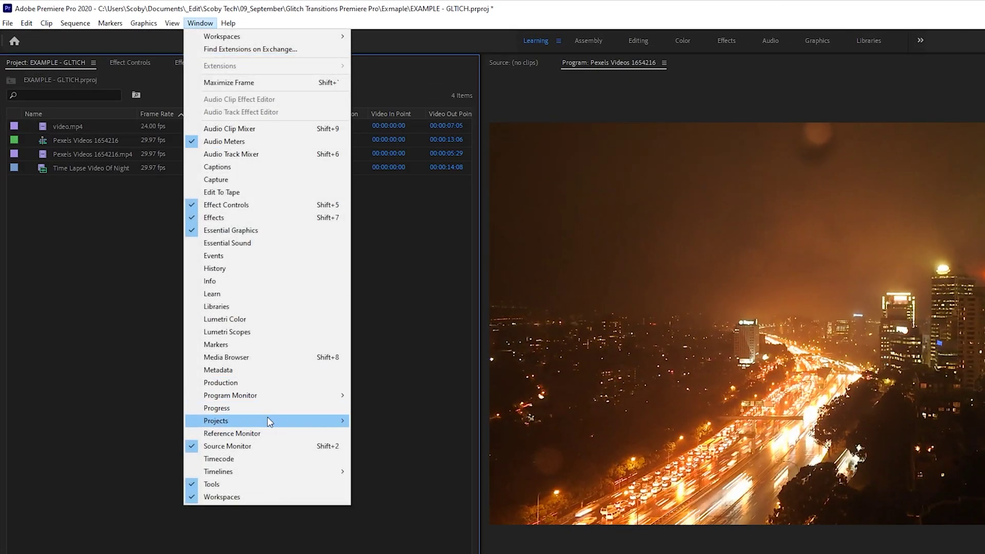
pyautogui.moveTo(267, 418)
pyautogui.click(424, 422)
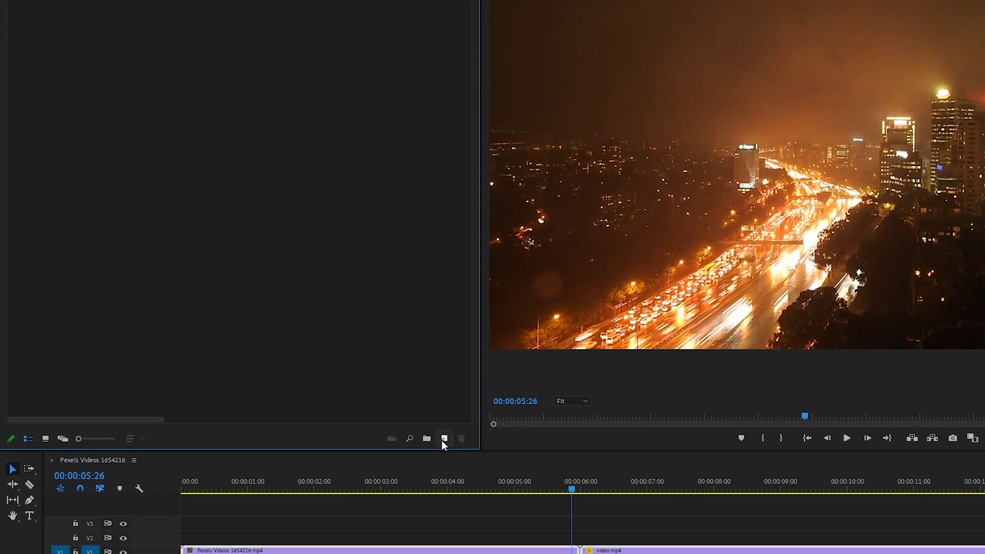
# Create a new Adjustment Layer at 1920×1080, 29.97 fps.
pyautogui.click(444, 339)
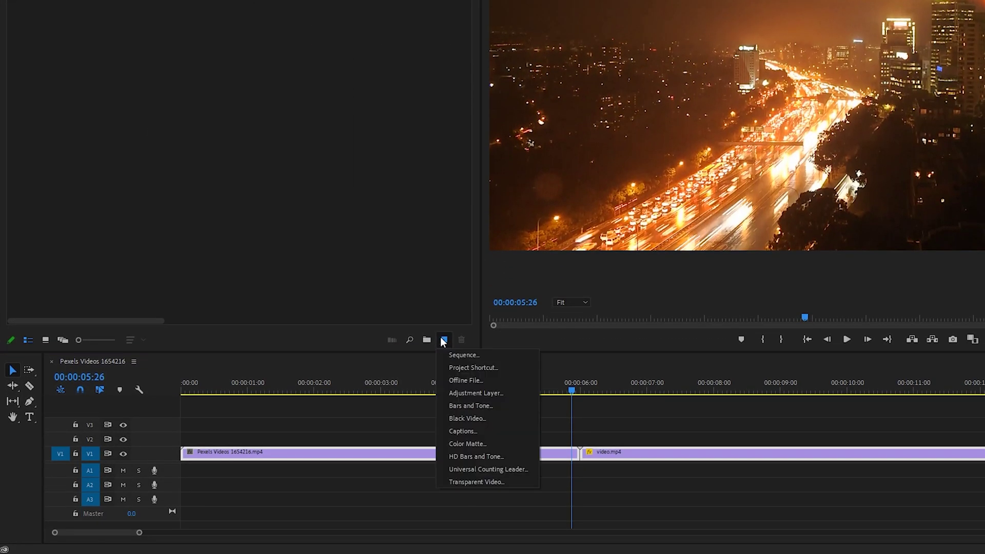
pyautogui.click(490, 393)
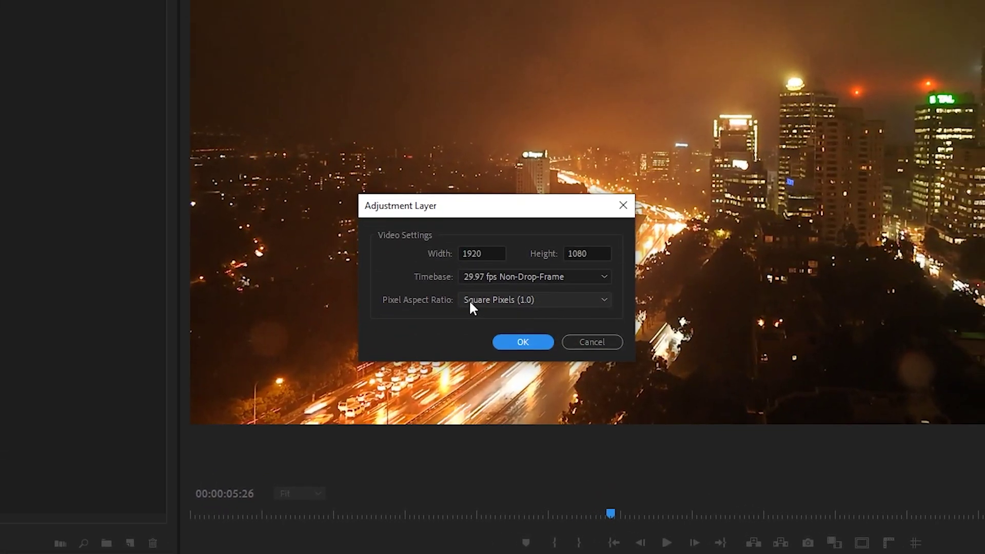
pyautogui.click(528, 339)
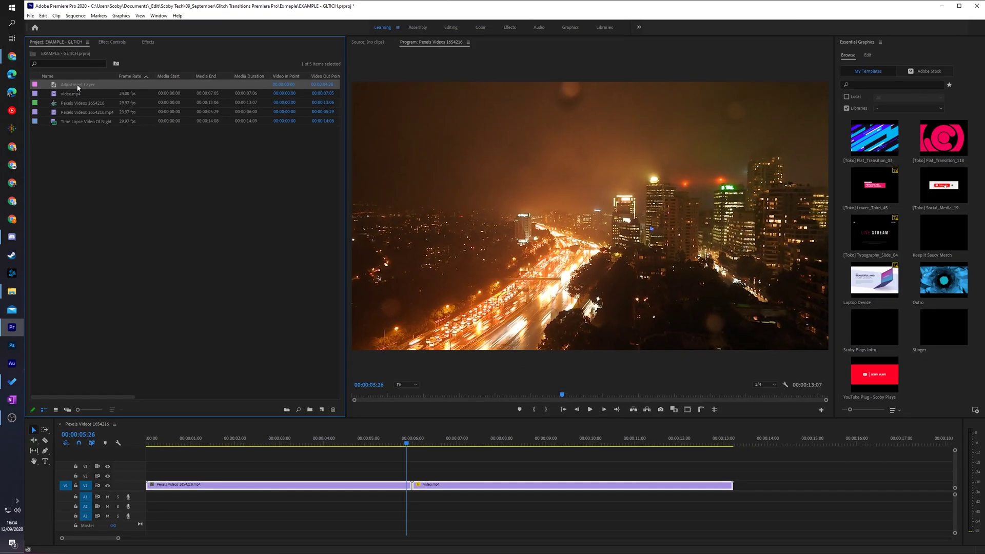
# Place the Adjustment Layer on V2 and move the playhead to the cut at 00:00:06:00.
pyautogui.moveTo(76, 85); pyautogui.dragTo(390, 478)
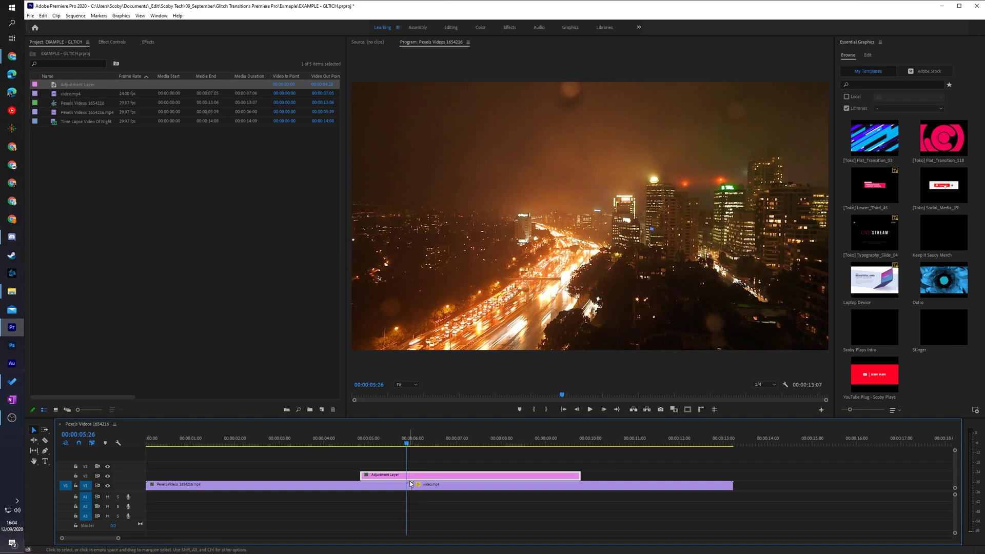
pyautogui.moveTo(118, 538); pyautogui.dragTo(85, 538)
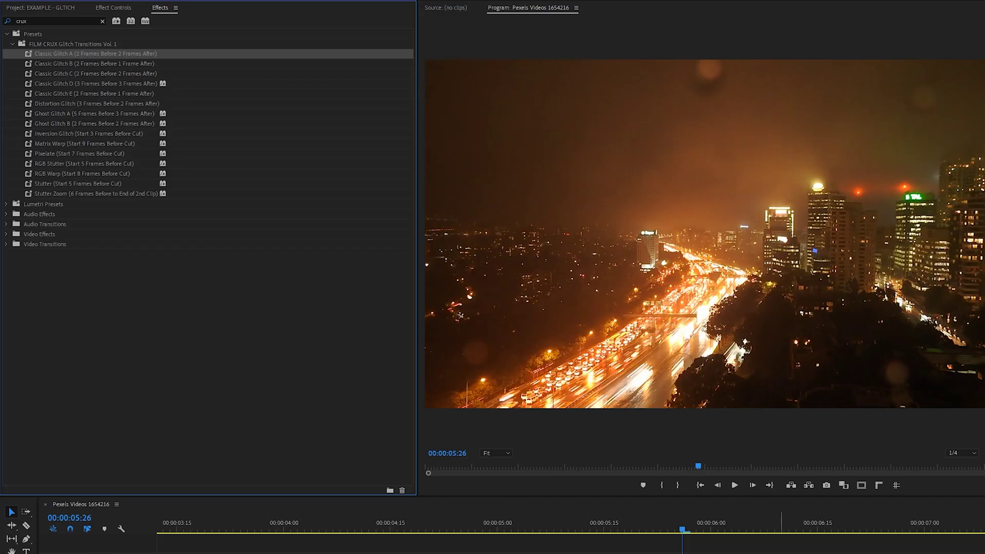
pyautogui.moveTo(682, 529); pyautogui.dragTo(711, 529)
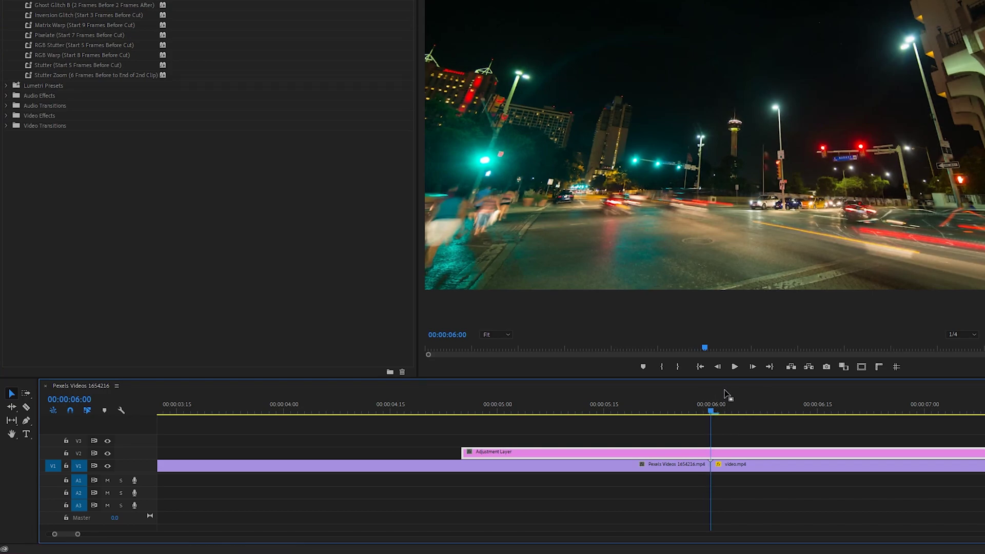
# Razor the layer two frames either side of the cut and delete the outer pieces.
pyautogui.press('Left')
pyautogui.press('Left')
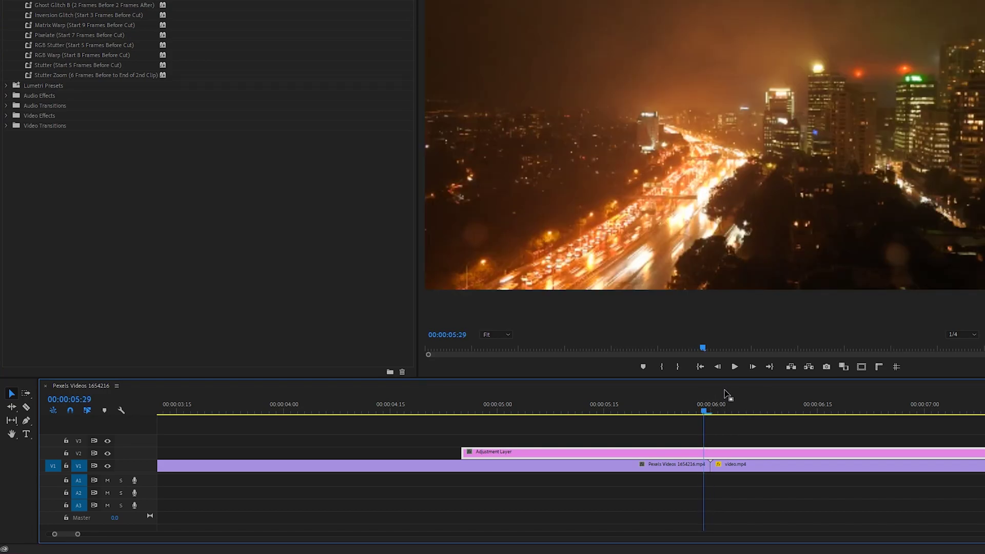
pyautogui.press('c')
pyautogui.click(693, 453)
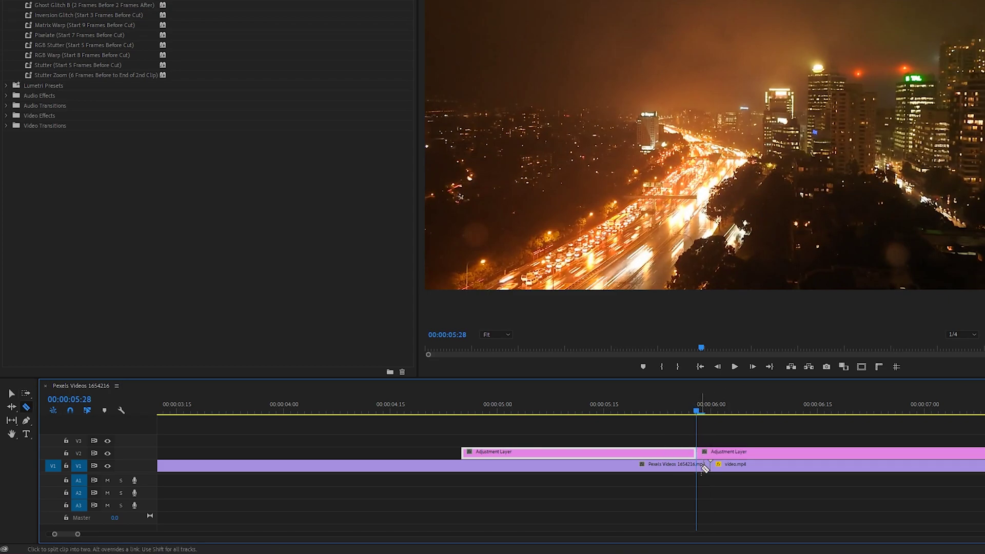
pyautogui.click(712, 412)
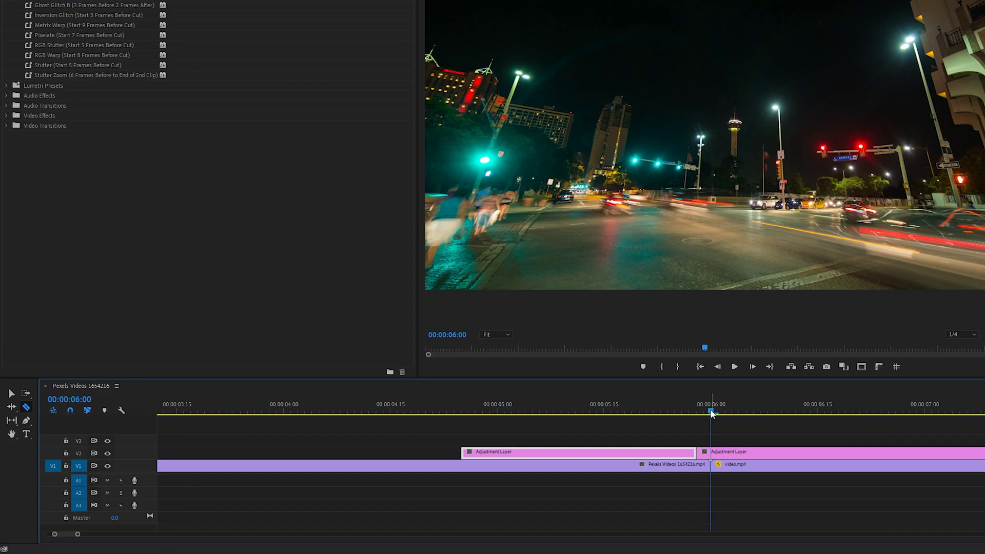
pyautogui.press('Right')
pyautogui.press('Right')
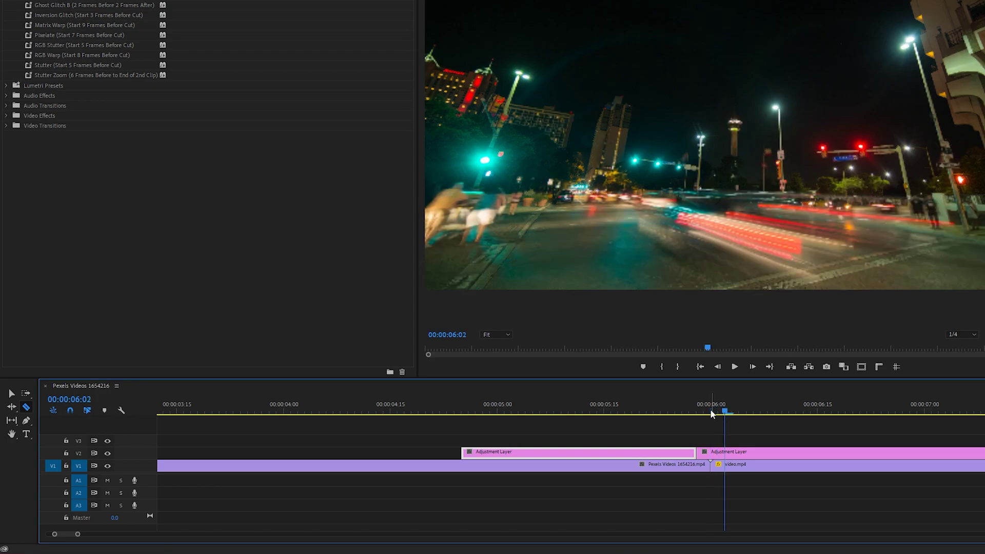
pyautogui.click(724, 453)
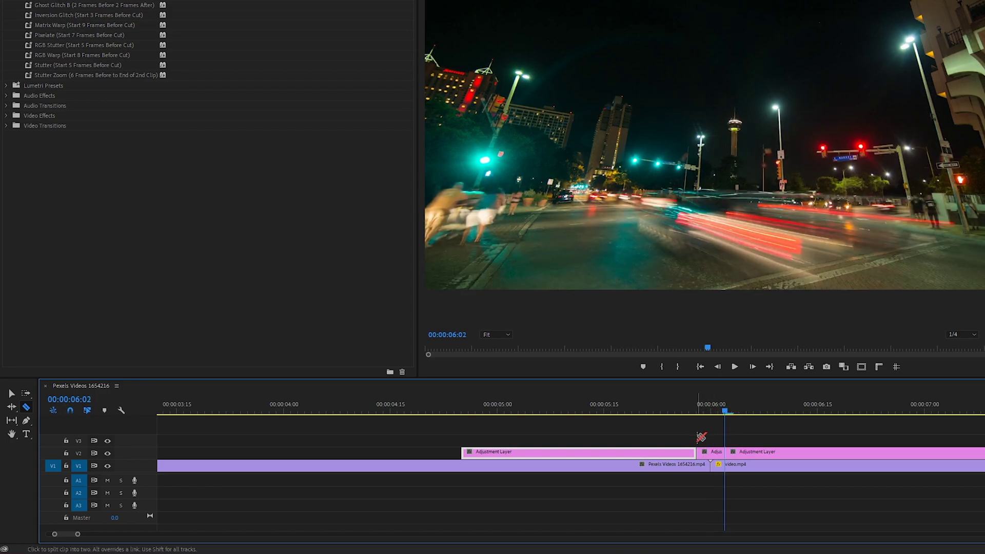
pyautogui.press('v')
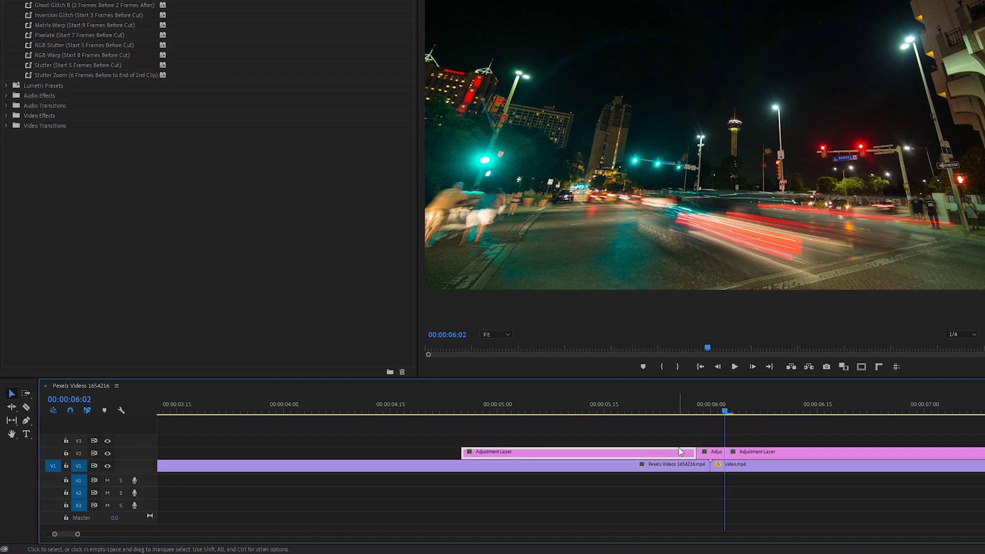
pyautogui.press('Delete')
pyautogui.press('Delete')
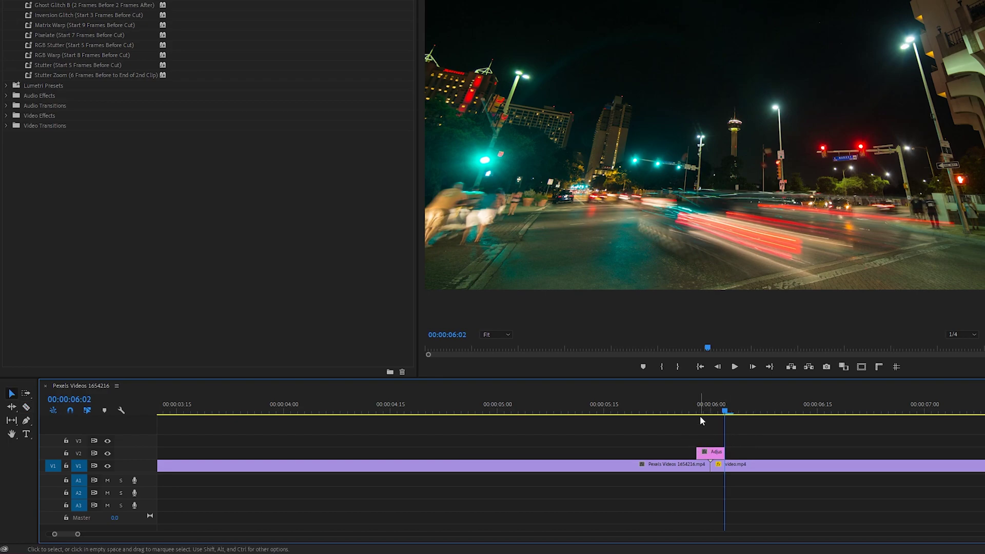
pyautogui.moveTo(712, 409)
pyautogui.mouseDown()
pyautogui.moveTo(701, 411)
pyautogui.moveTo(728, 411)
pyautogui.moveTo(717, 408)
pyautogui.mouseUp()
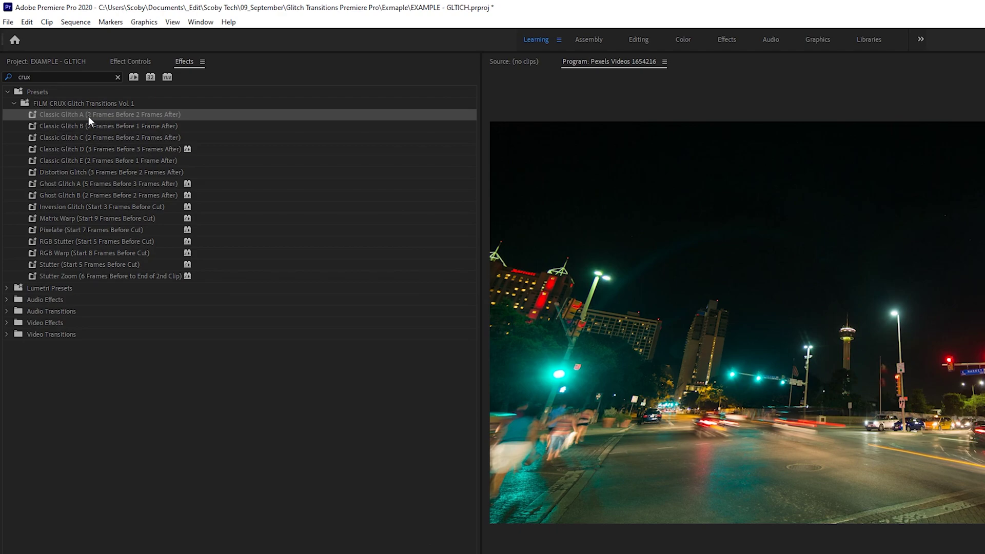
# Drag Classic Glitch A onto the four-frame adjustment layer at the 00:00:06:00 cut.
pyautogui.click(43, 119)
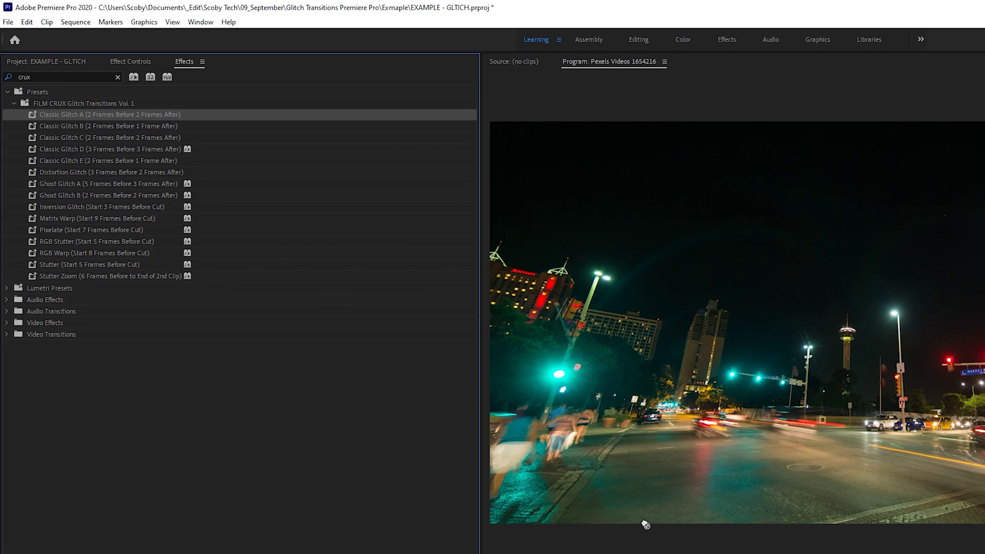
pyautogui.moveTo(646, 524); pyautogui.dragTo(819, 553)
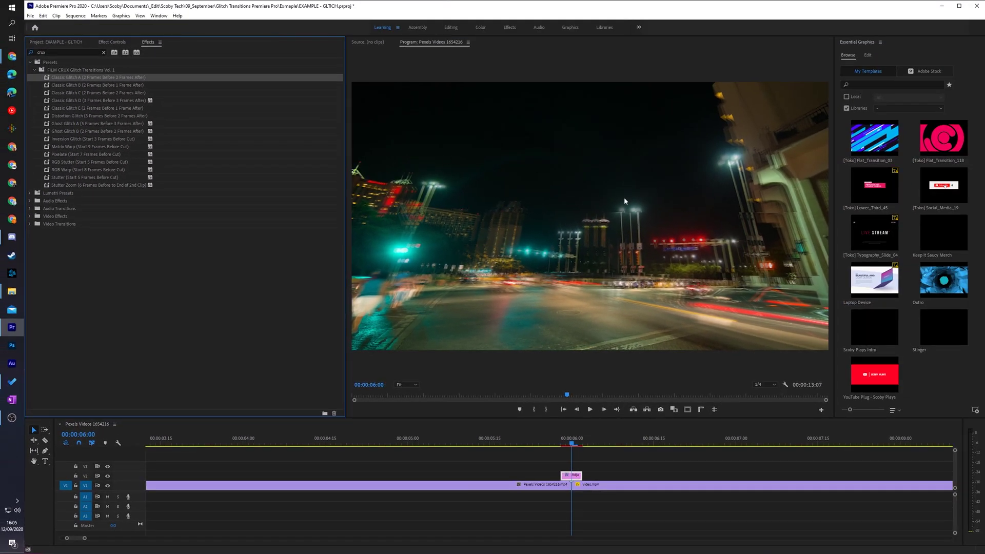
pyautogui.click(67, 85)
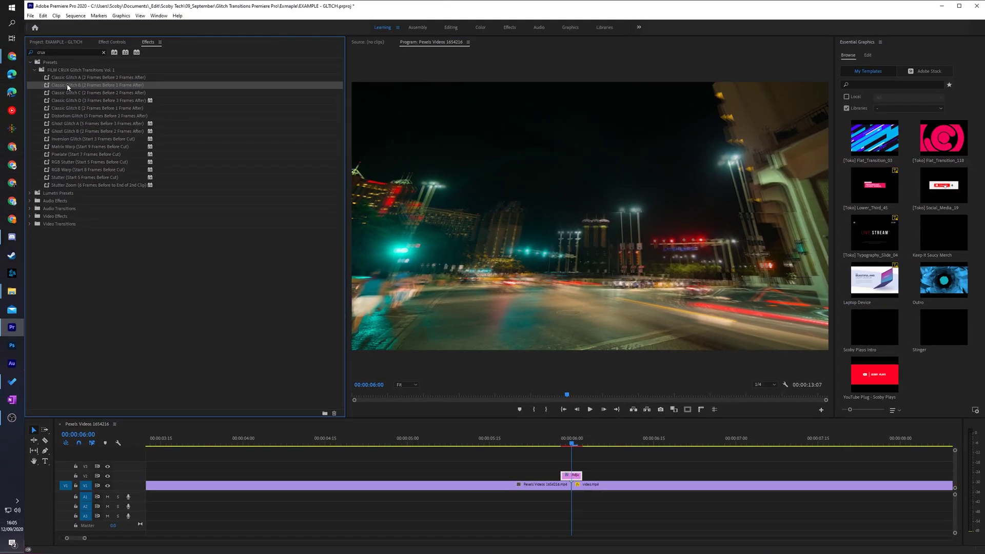